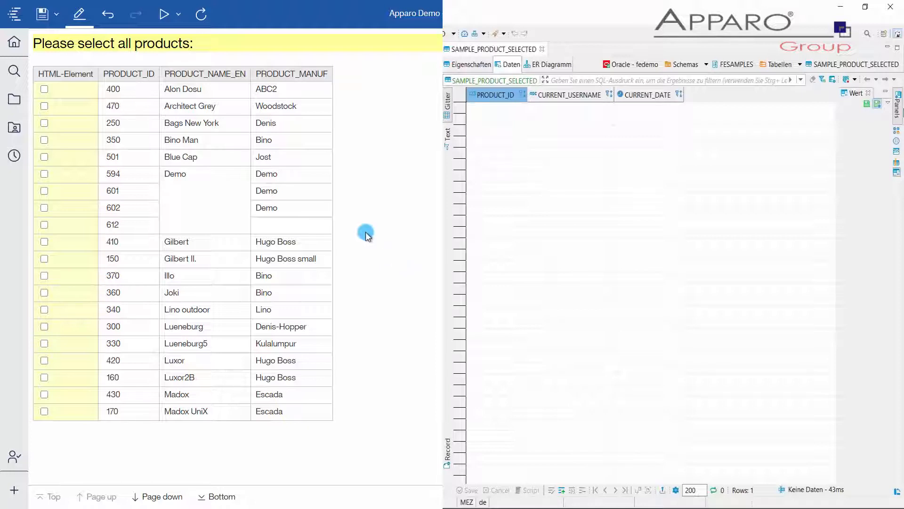
Step: Mark products 250, 410 and 420 as selected in the report's product list
click(39, 125)
click(41, 126)
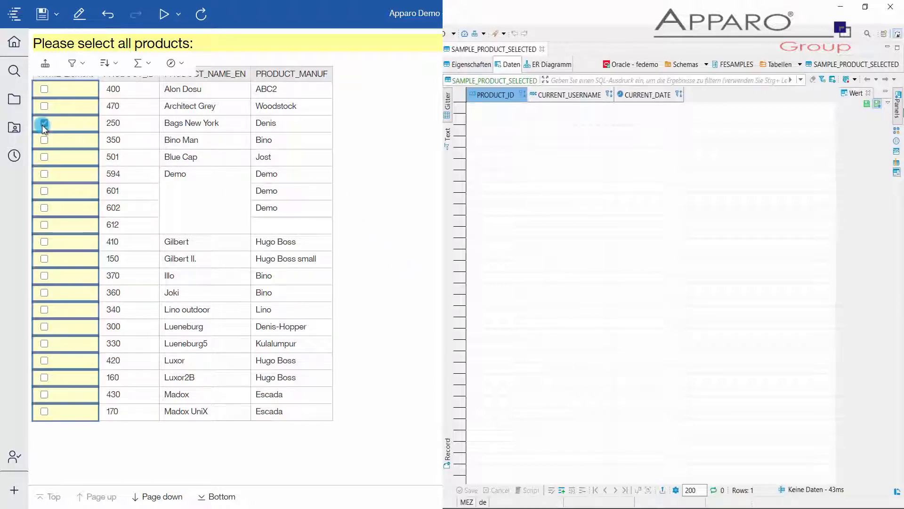
click(45, 242)
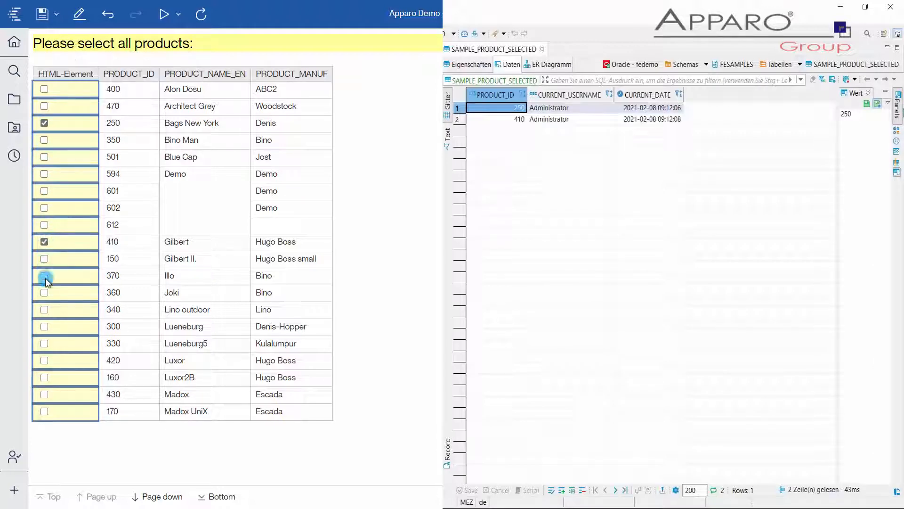
click(45, 361)
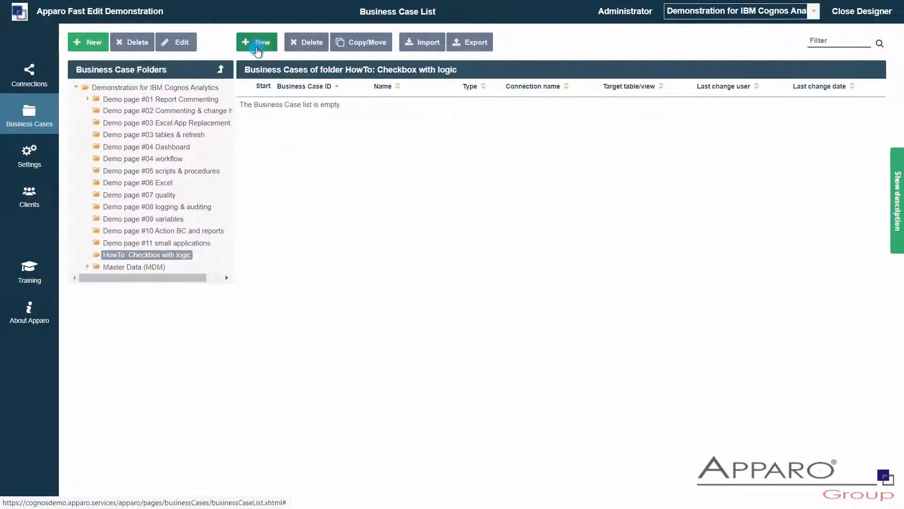
Step: Create an Action Business Case named "Action" on the SAMPLES FESAMPLES connection, with no user interface output
click(258, 43)
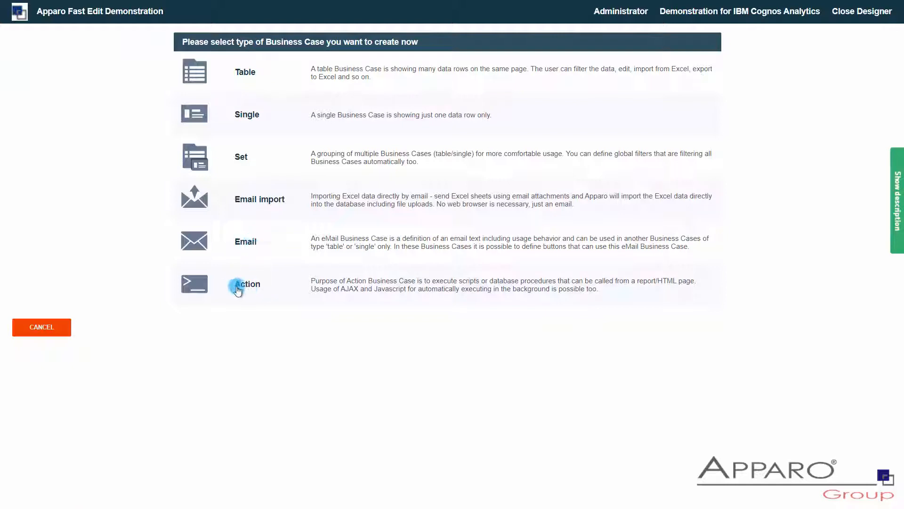
click(245, 284)
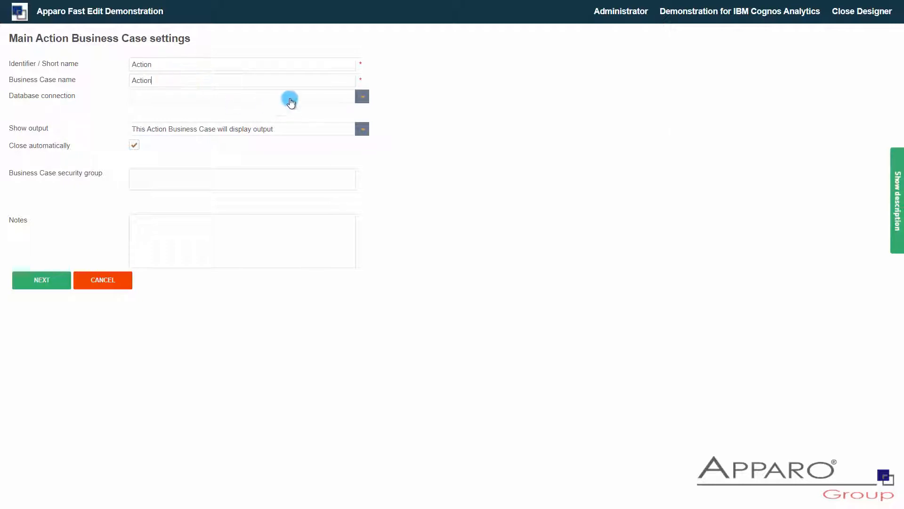
click(361, 97)
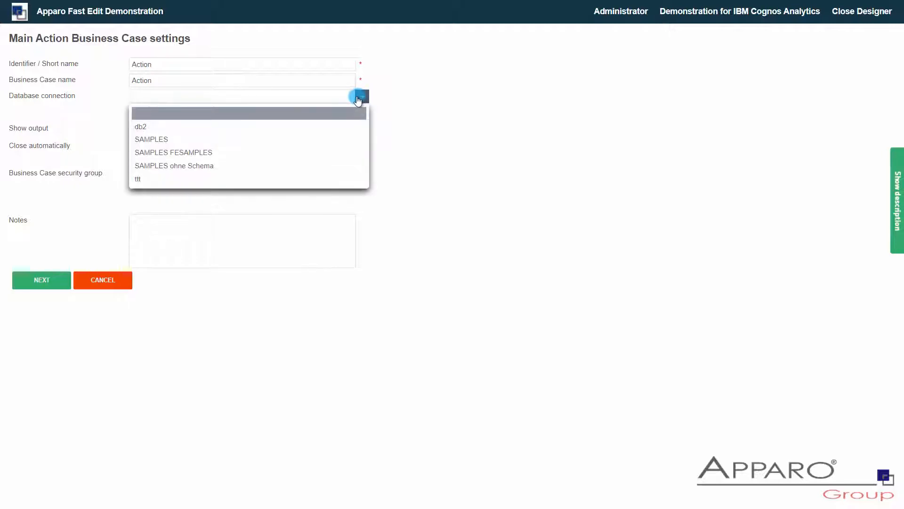
click(231, 151)
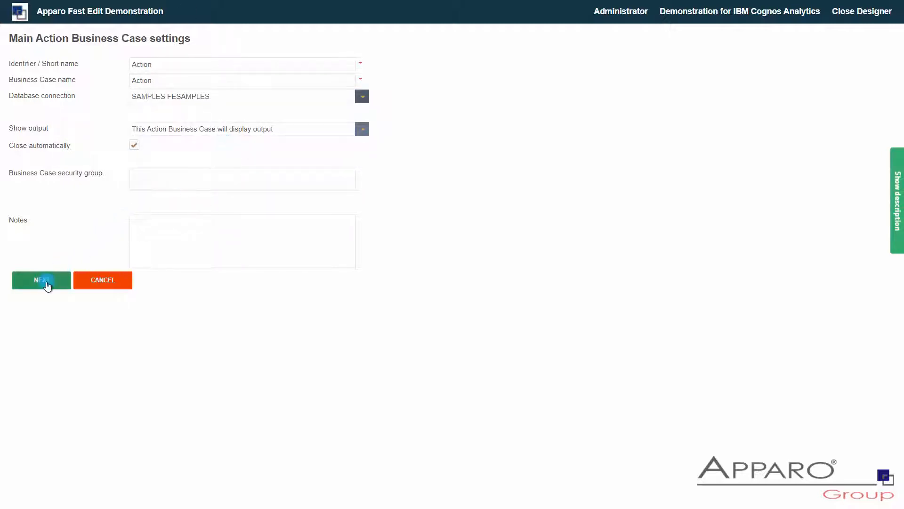
click(47, 284)
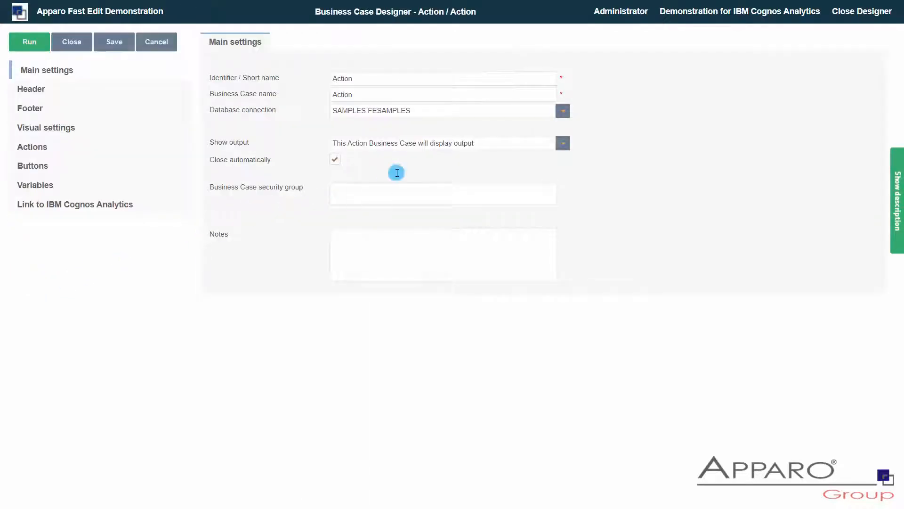
click(559, 146)
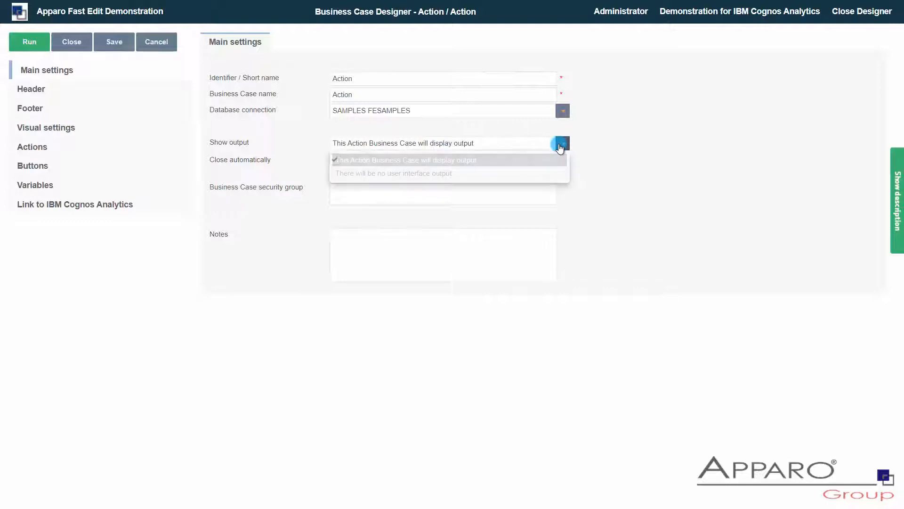
click(484, 175)
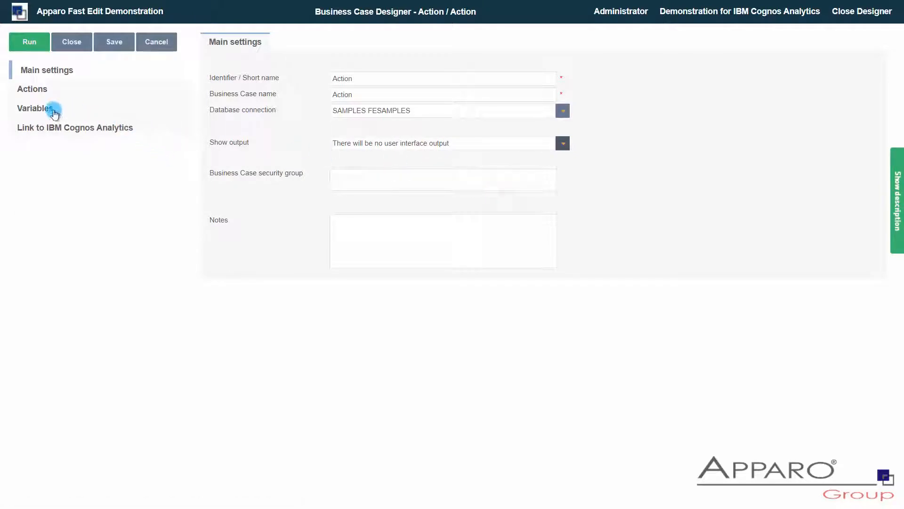
Step: Add a report variable named PROD to the Business Case
click(36, 112)
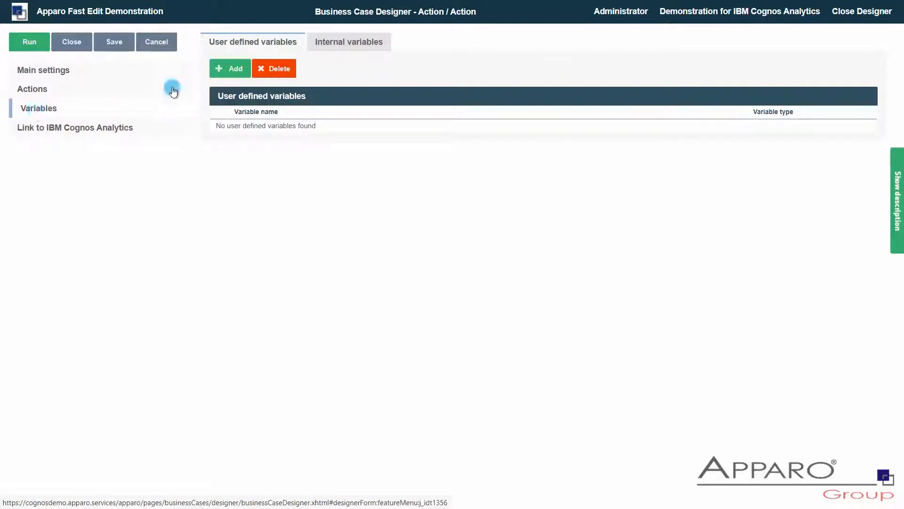
click(226, 73)
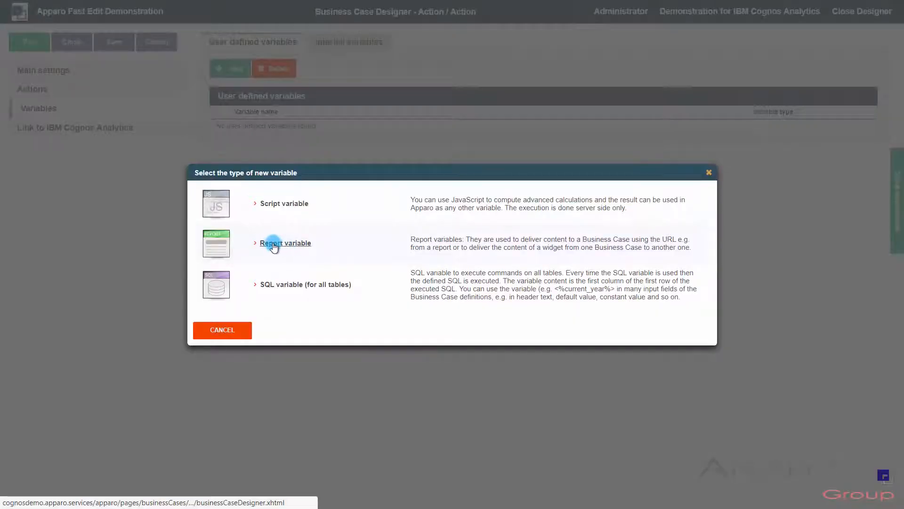
click(274, 245)
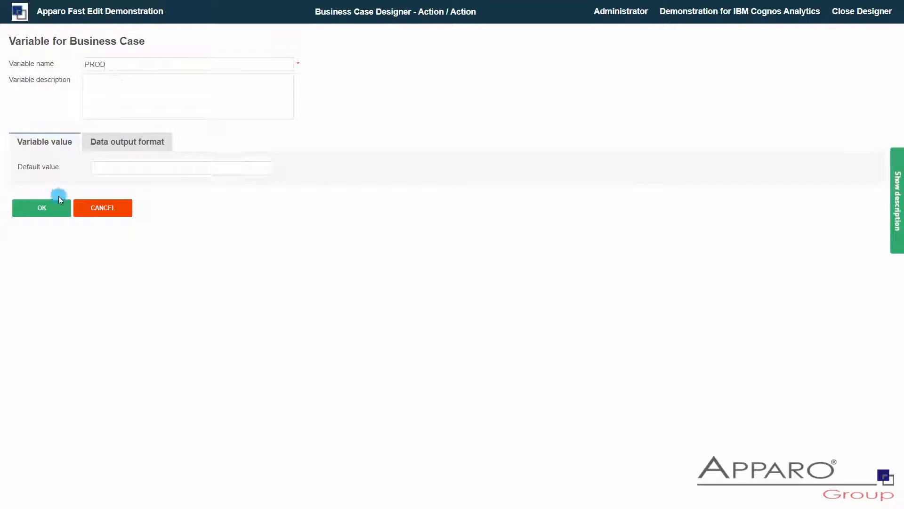
click(50, 209)
click(50, 208)
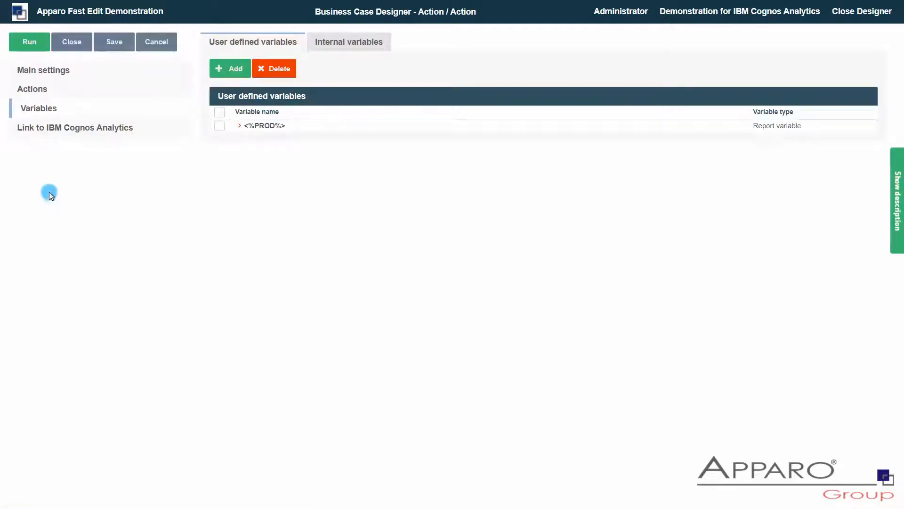
Step: Set the Pre Business Case execution to run an anonymous database block
click(39, 90)
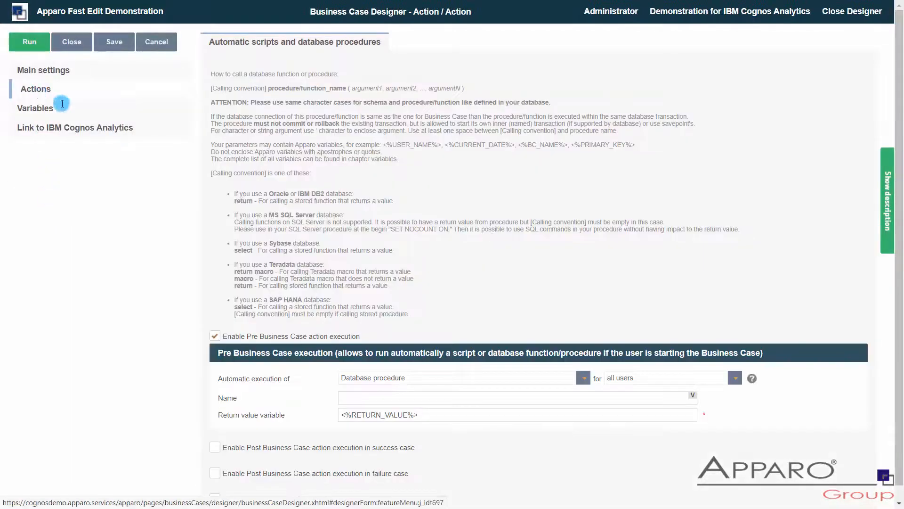
scroll(386, 232, down, 1)
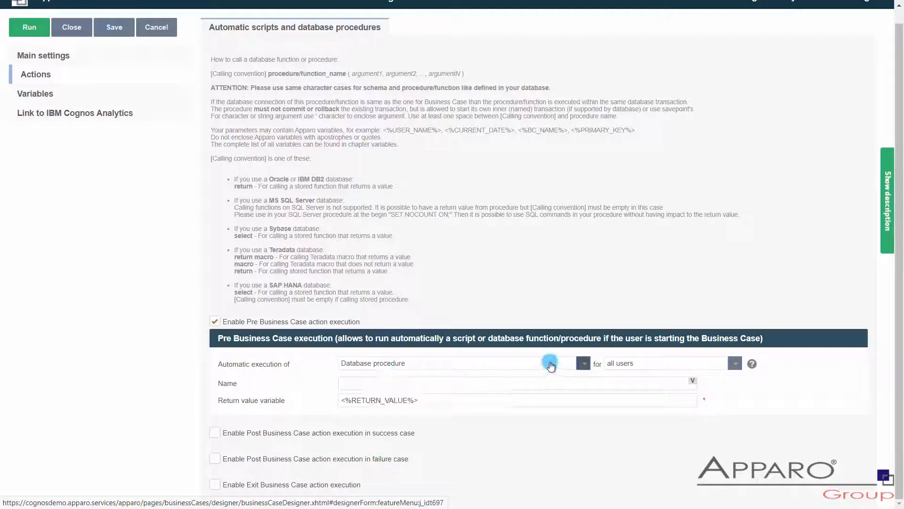
click(582, 363)
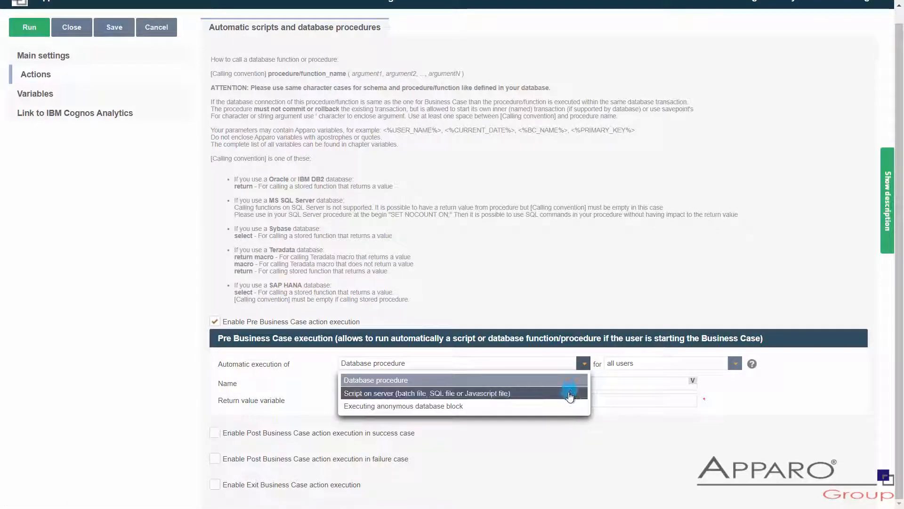
click(529, 407)
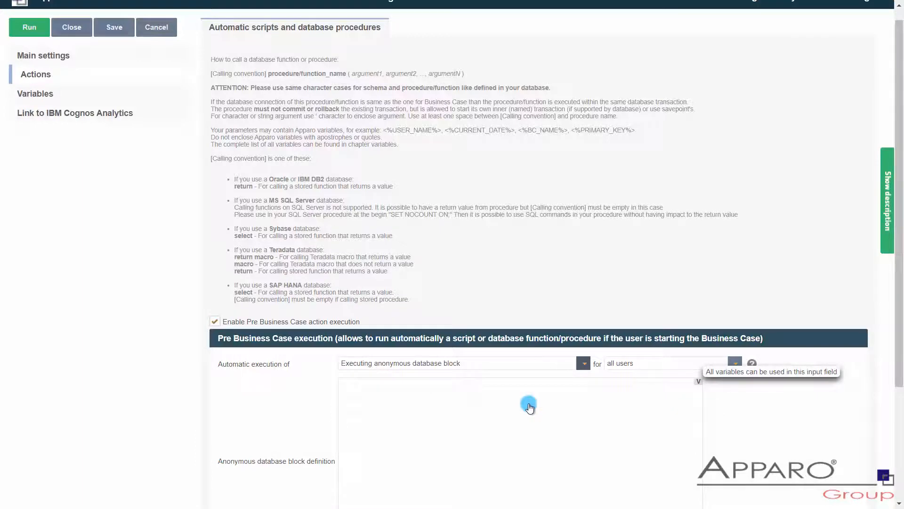
Step: Define a block that inserts <%PROD%>, '<%USER_NAME%>' and sysdate into sample_product_selected (product_id, current_username, current_date) and commits; close the Business Case
scroll(530, 405, down, 3)
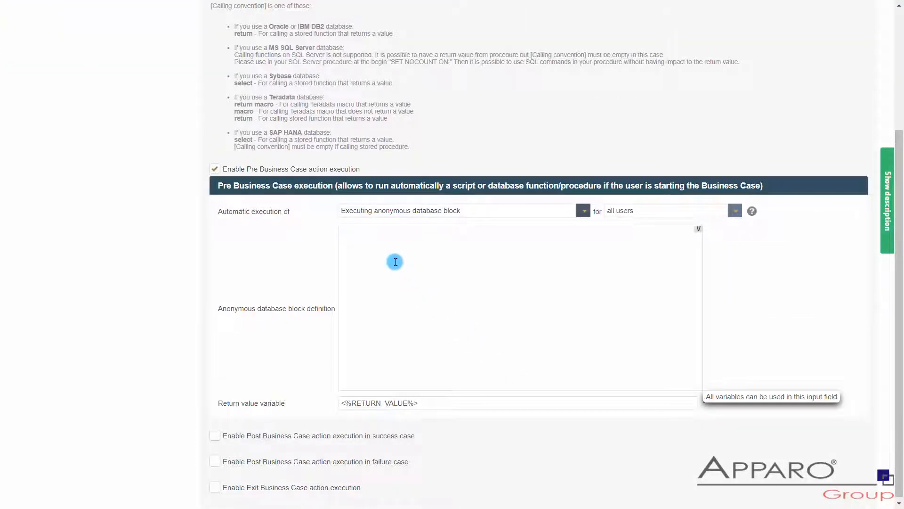
text(sample)
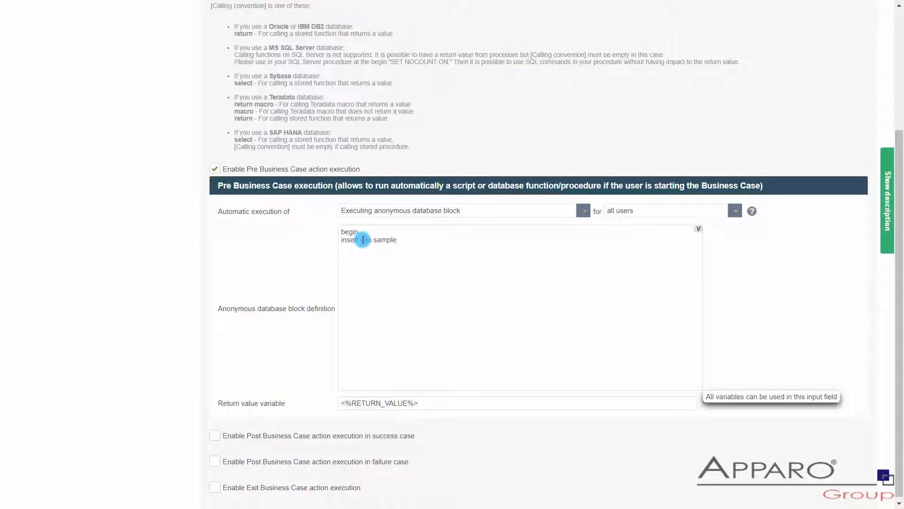
text(_product_selected (product_id, curren)
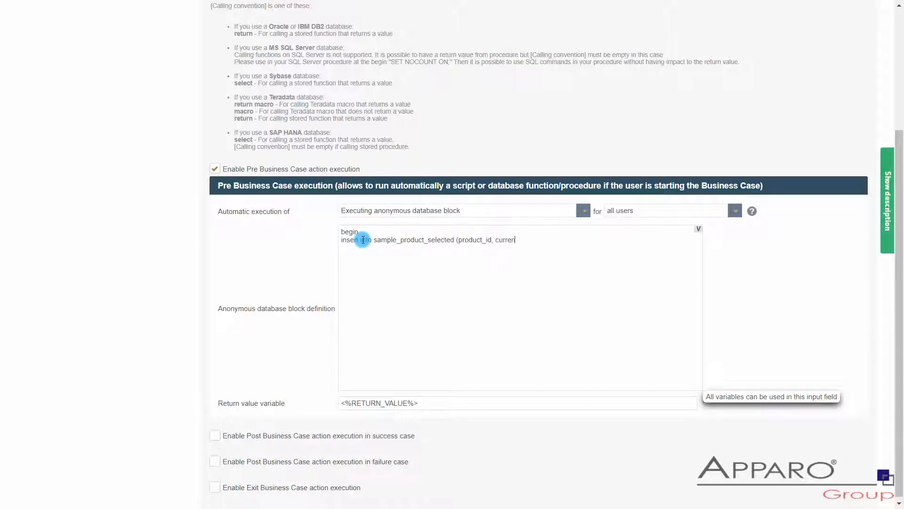
text(t_username, current_date) values)
key(Return)
text((<%%)
text(PROD%>)
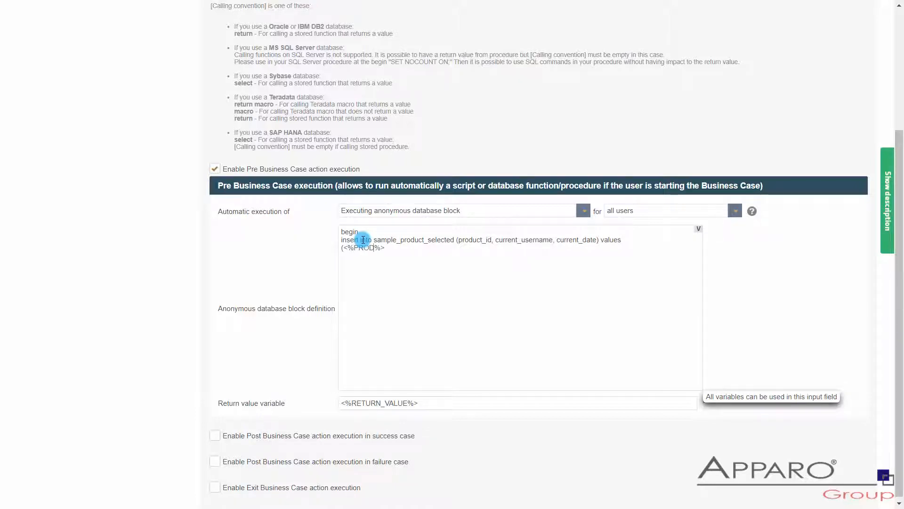
text(, '<%USER_NAME%>', sysdate))
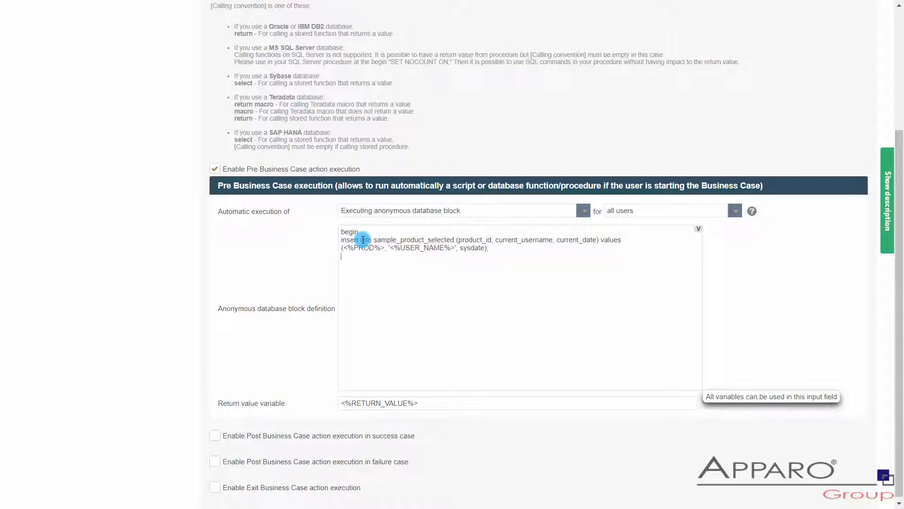
text(commit;)
drag(360, 264, 327, 223)
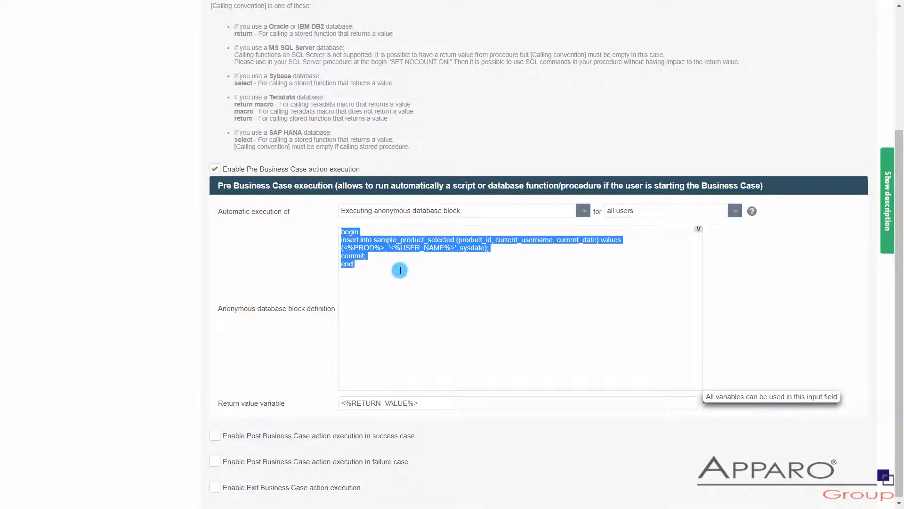
scroll(400, 270, up, 4)
click(76, 43)
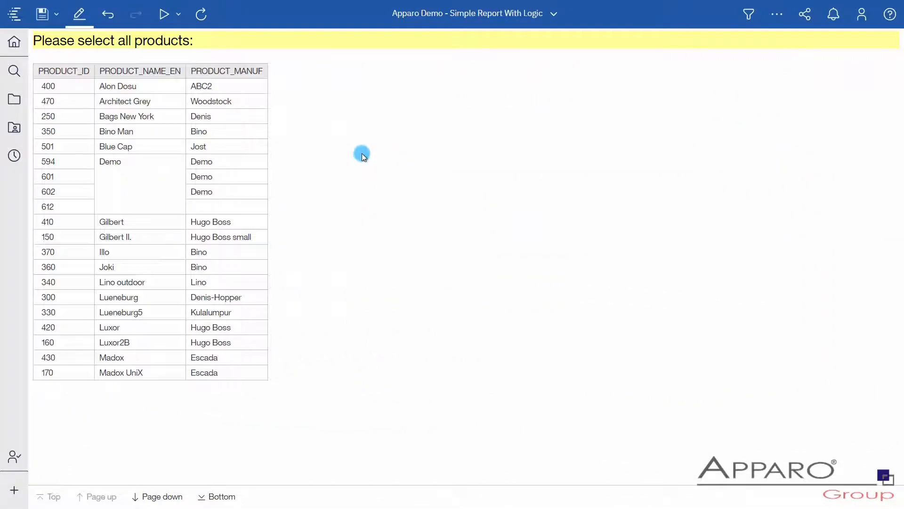
Step: Switch to the Cognos report "Simple Report With Logic" in edit mode and check its "Run with full interactivity" property
click(80, 19)
click(107, 43)
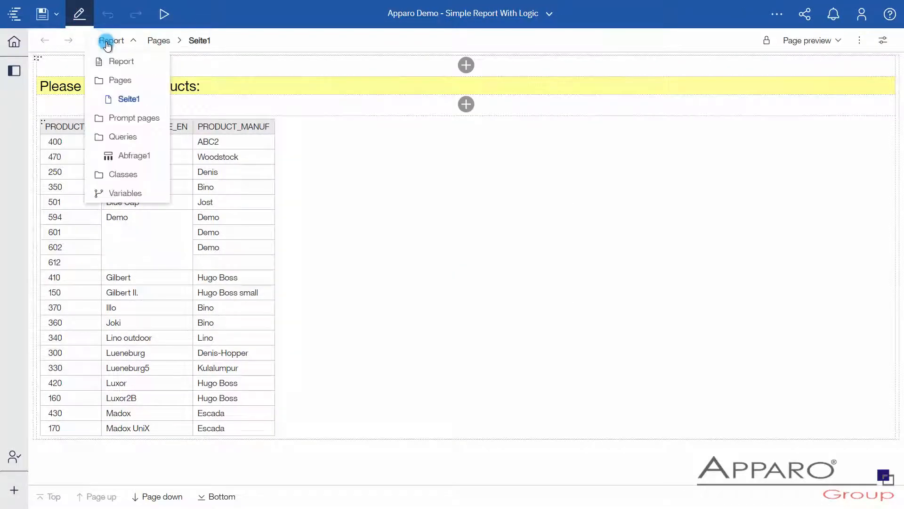
click(108, 60)
click(882, 46)
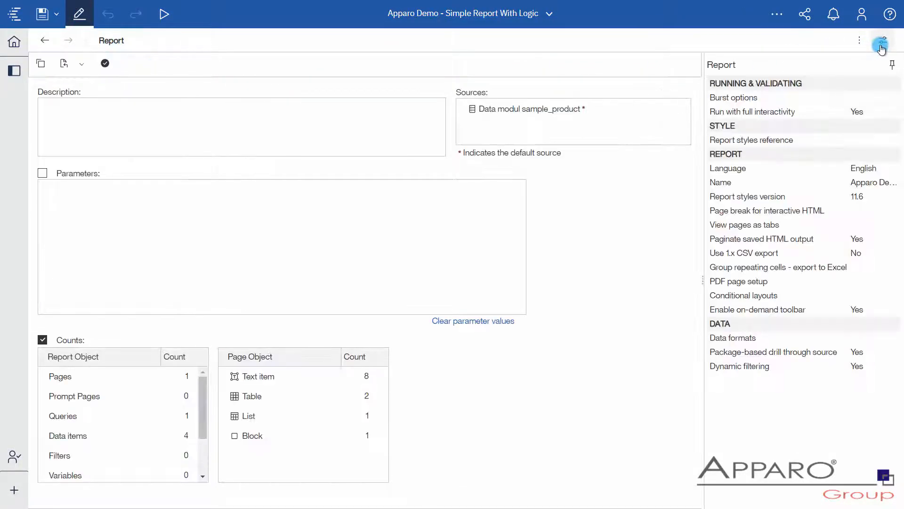
click(873, 113)
Step: Insert an HTML item as a new first column of the product list on page Seite1
click(108, 47)
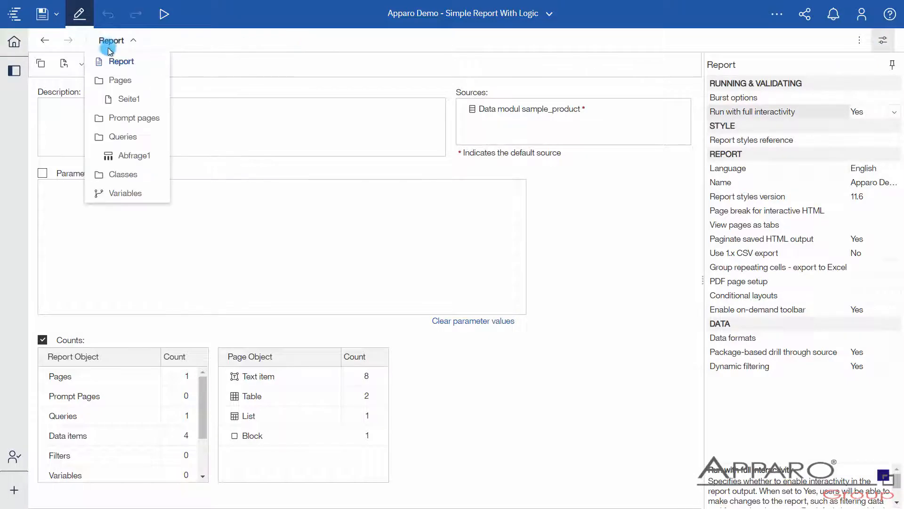
click(123, 97)
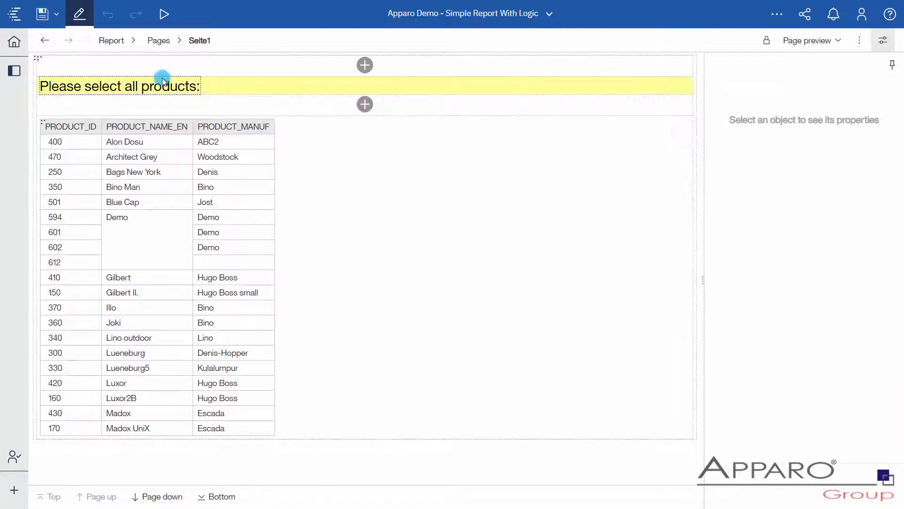
click(14, 71)
click(106, 87)
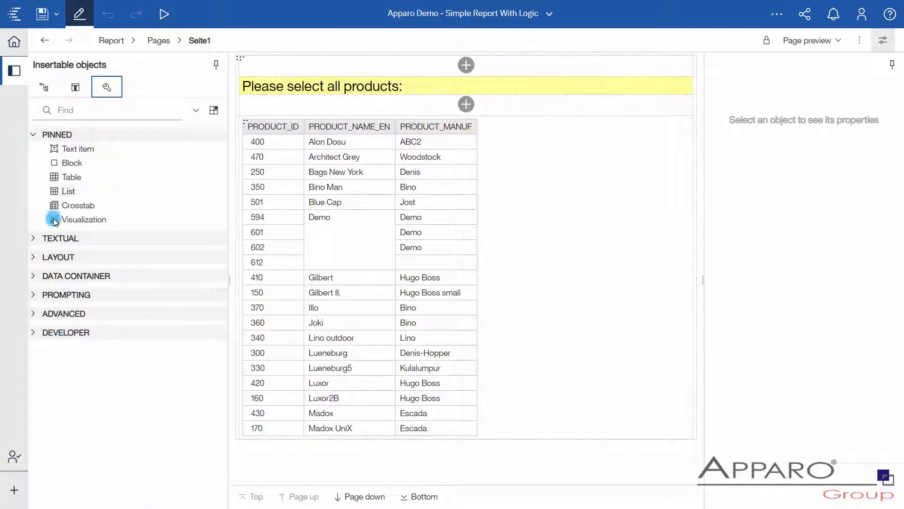
click(61, 315)
drag(71, 355, 244, 258)
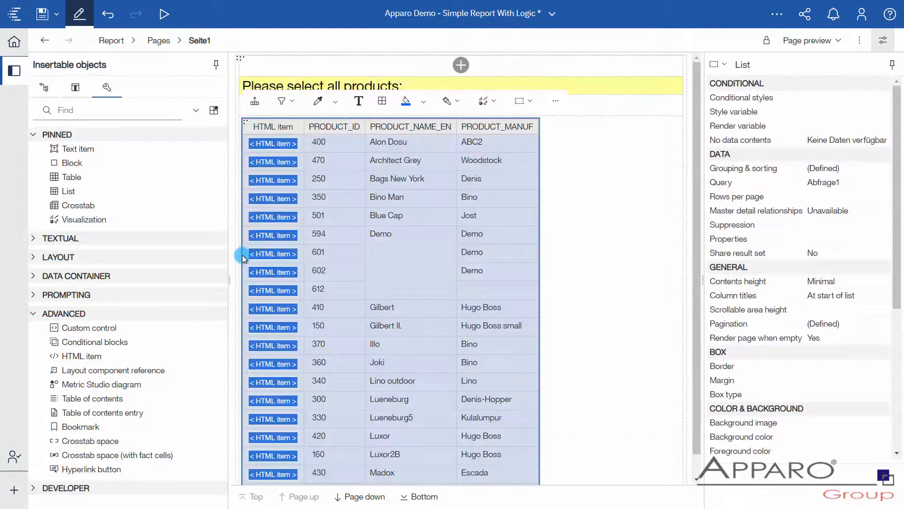
Step: Set the source type of the new column's HTML item to Report expression and open its expression for editing
click(266, 143)
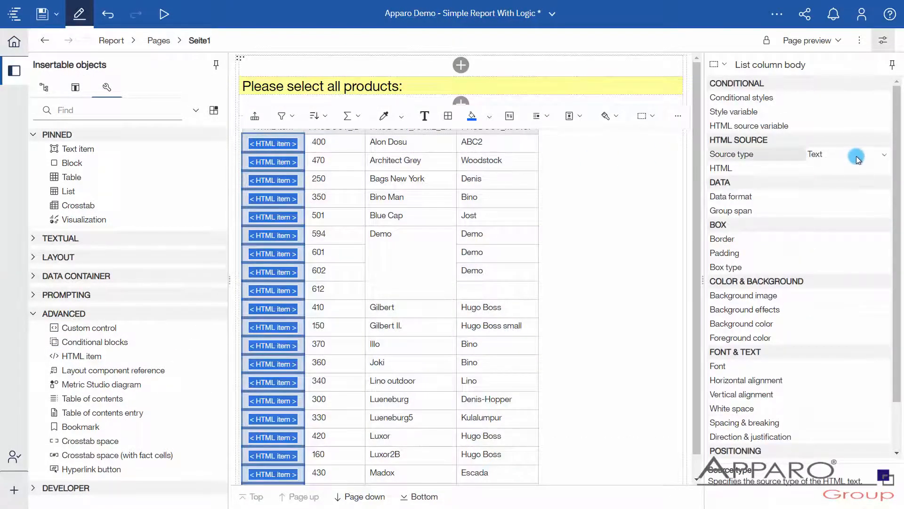
click(883, 157)
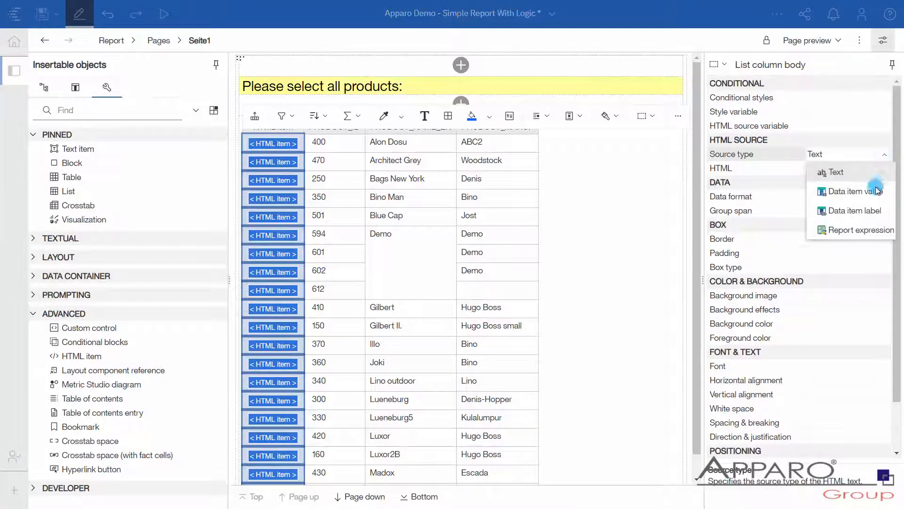
click(861, 229)
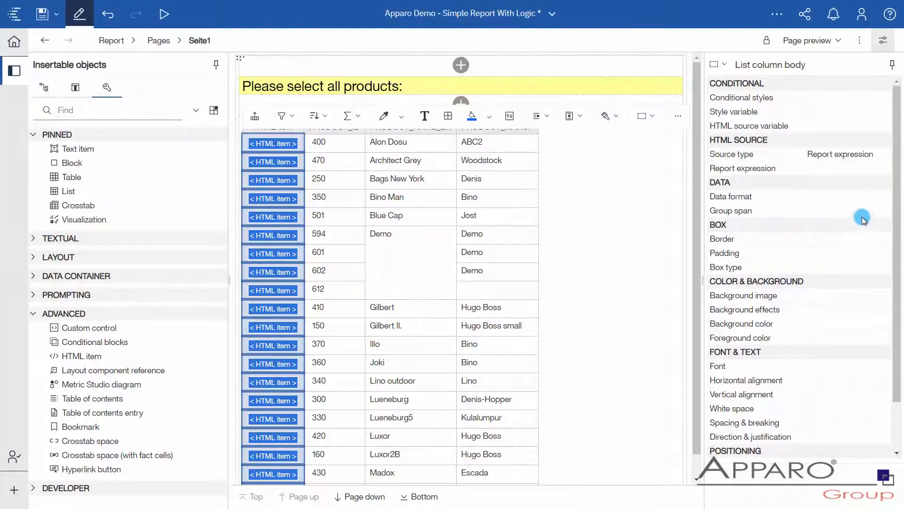
double_click(860, 169)
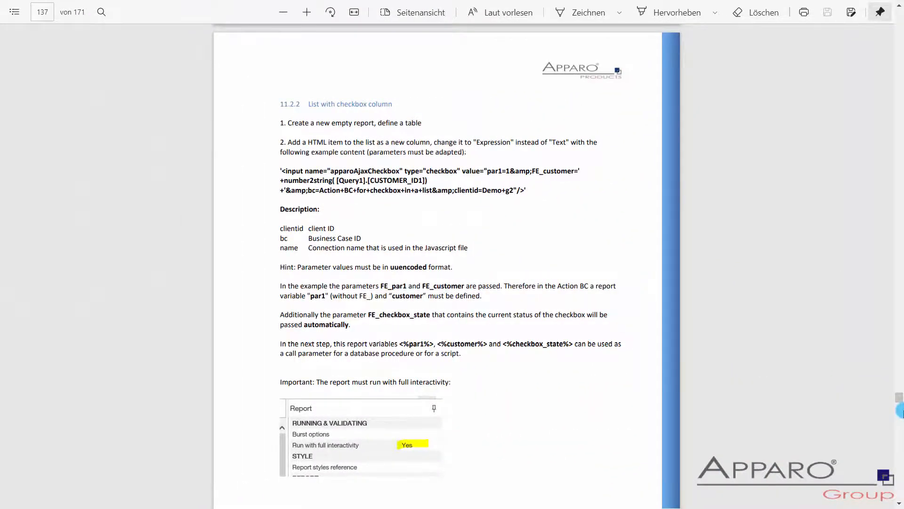
Step: Paste the manual's checkbox-column example from section 11.2.2 as the report expression and rename its FE_customer parameter to FE_PROD
scroll(900, 410, down, 20)
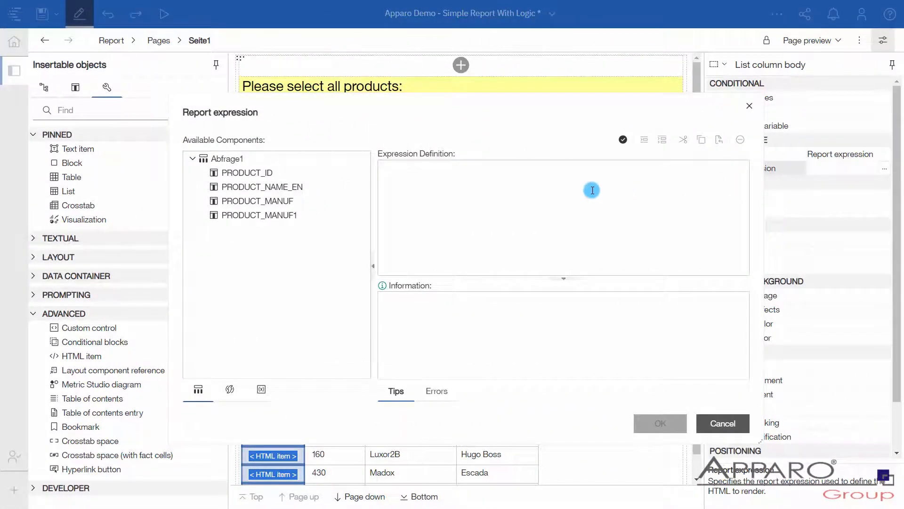
text('<input name="apparoAjaxCheckbox" type="checkbox" value="par1=1&amp;FE_customer=' +number2string( [Query1].[CUSTOMER_ID1]) +'&amp;bc=Action+BC+for+checkbox+in+a+list&amp;clientId=Demo+g2"/>')
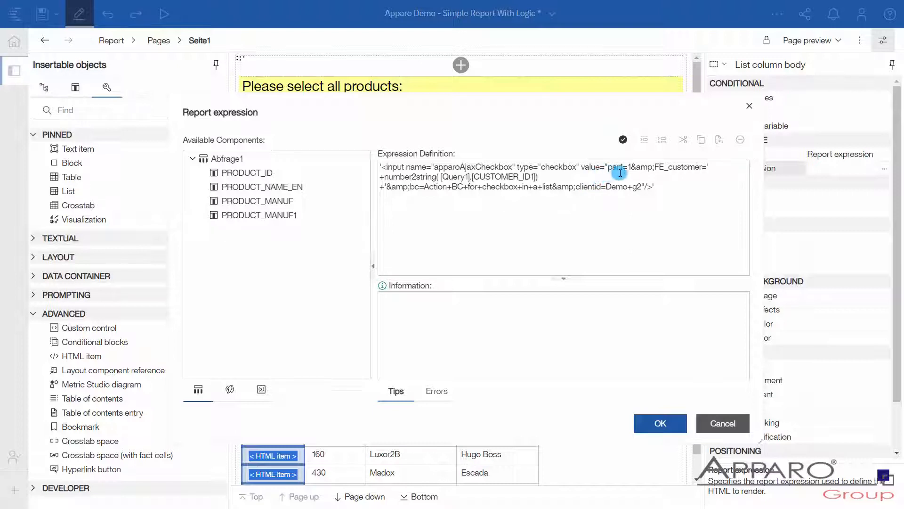
drag(655, 168, 702, 167)
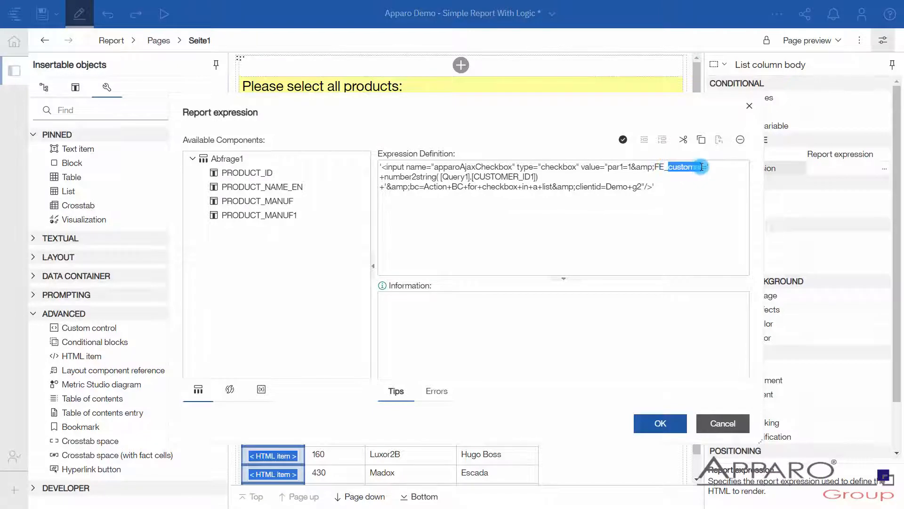
text(PROD)
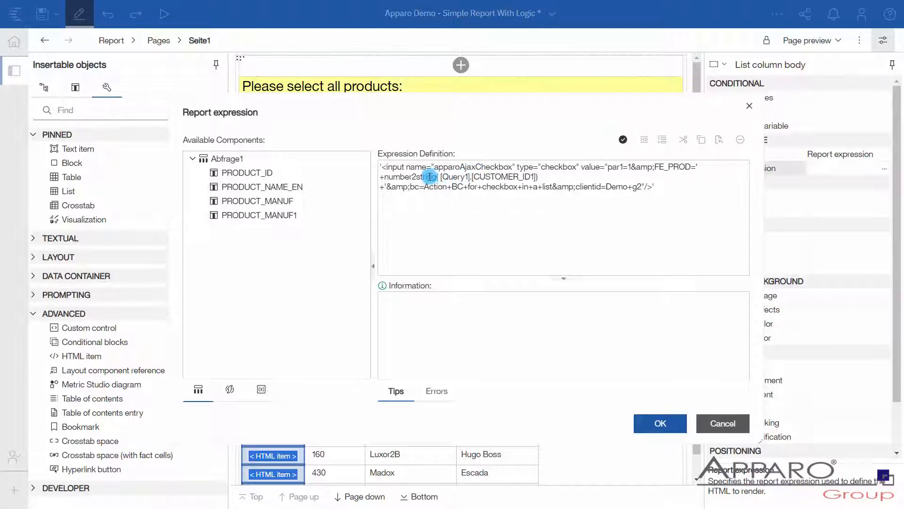
Step: Replace the customer ID reference inside number2string with [Abfrage1].[PRODUCT_ID]
drag(438, 177, 536, 178)
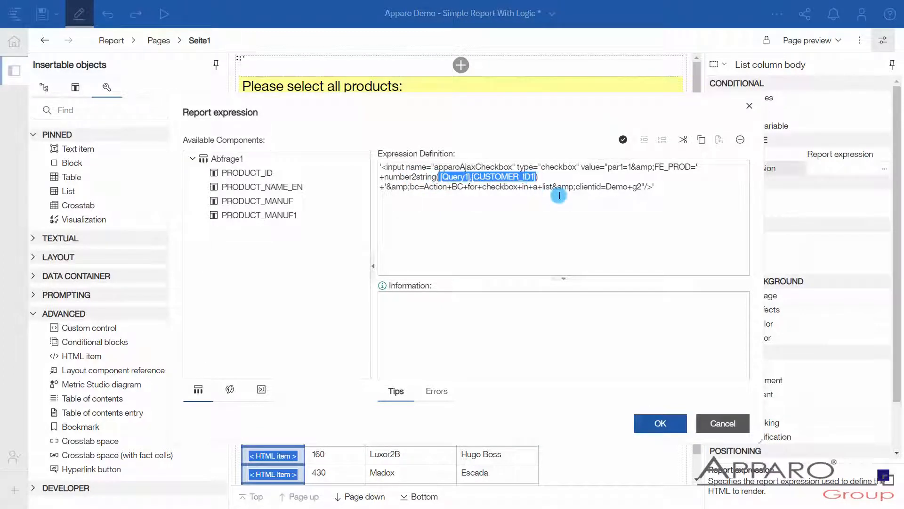
key(Delete)
drag(262, 175, 417, 188)
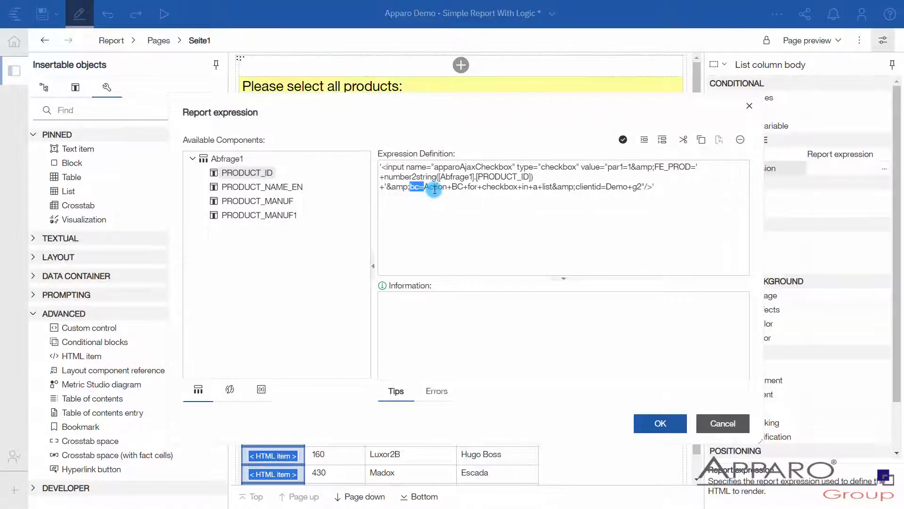
Step: Shorten the expression's bc value to Action, validate the expression and accept it
click(430, 188)
drag(446, 187, 552, 189)
key(Delete)
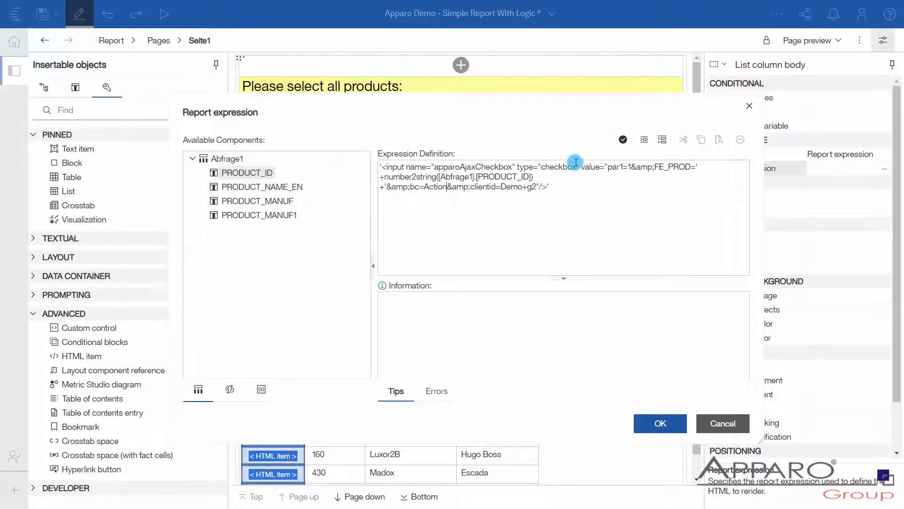
click(622, 145)
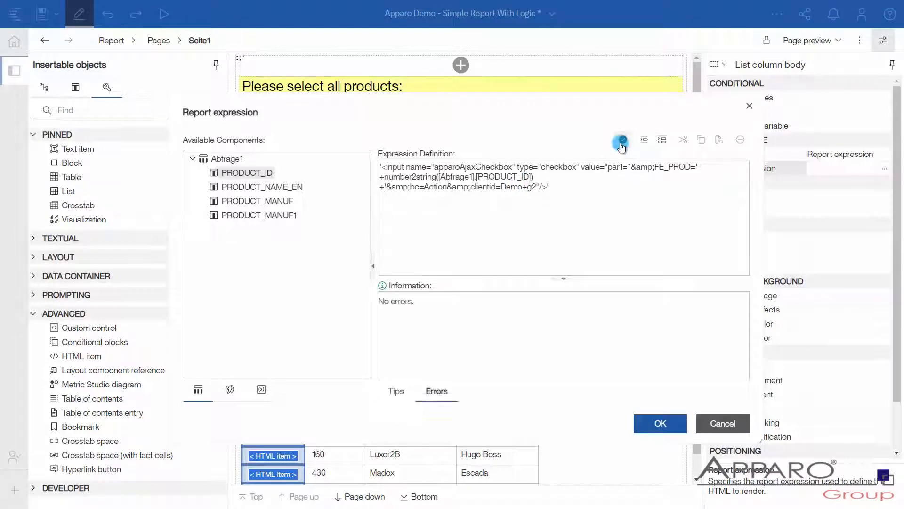
click(648, 362)
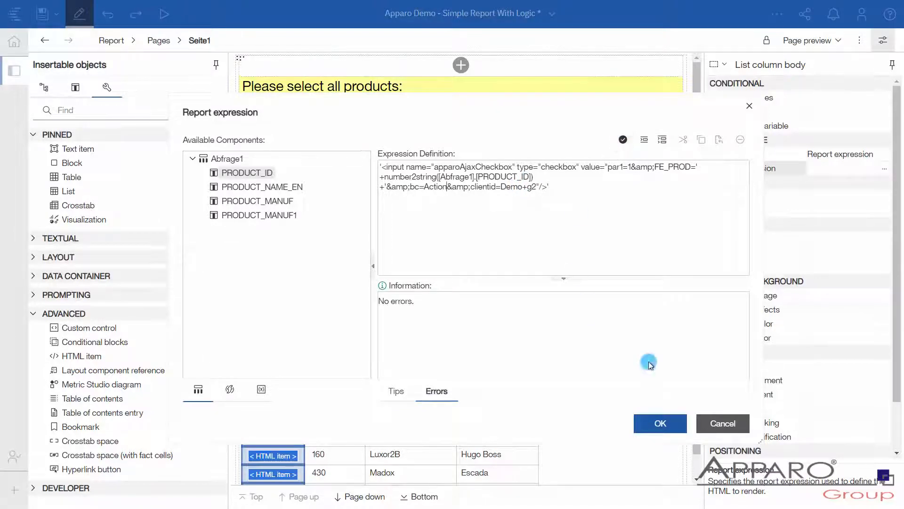
click(657, 424)
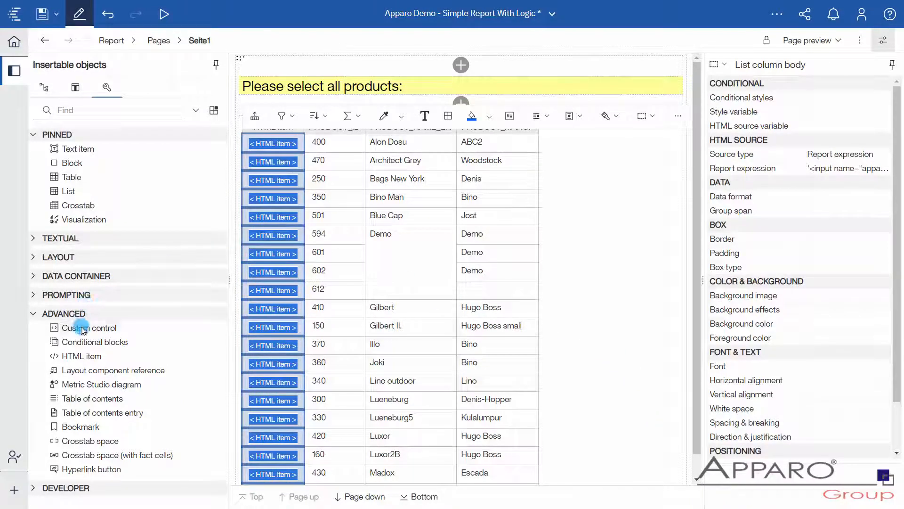
Step: Insert a custom control above the "Please select all products:" heading and configure it with bcid "Action", clientid "Demo+g2" and elementName "apparoAjaxCheckbox"
drag(85, 329, 277, 71)
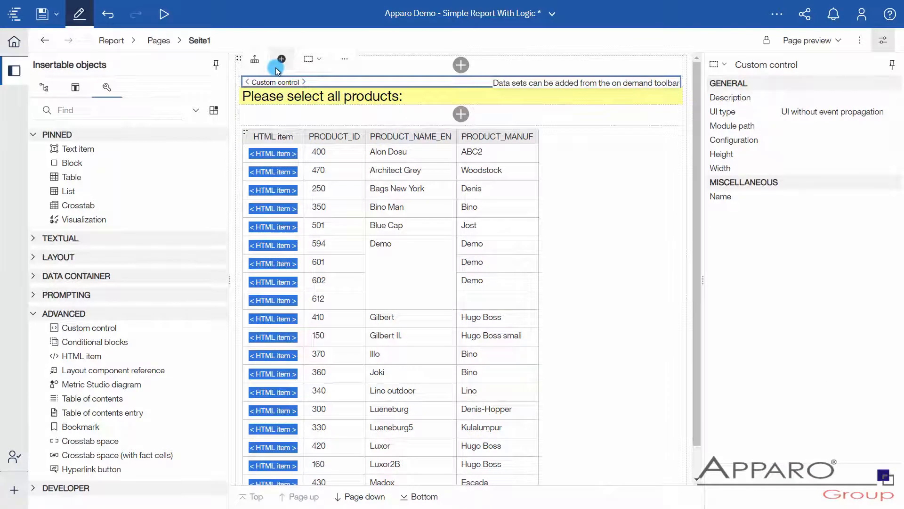
click(821, 143)
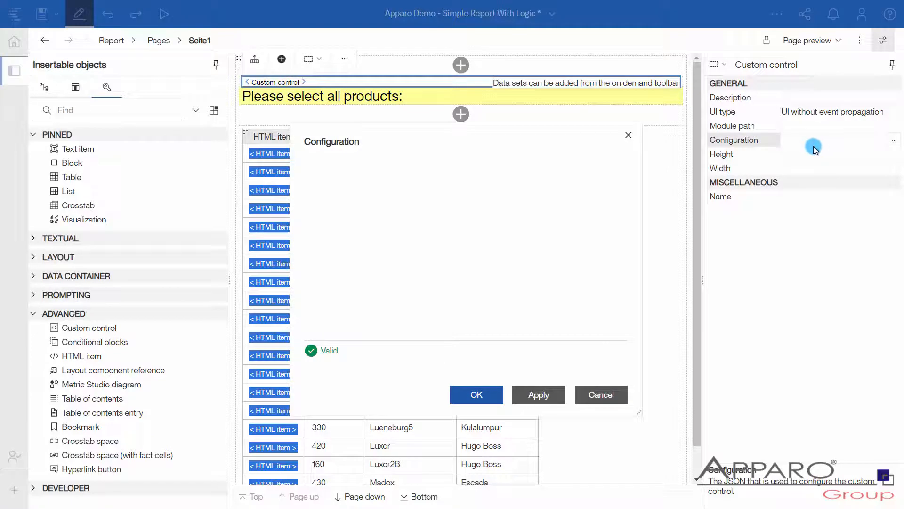
text({  "bcid": "Action+BC+for+checkbox+in+a+list",  "clientid": "Demo+g2",  "elementName": "apparoAjaxCheckbox" })
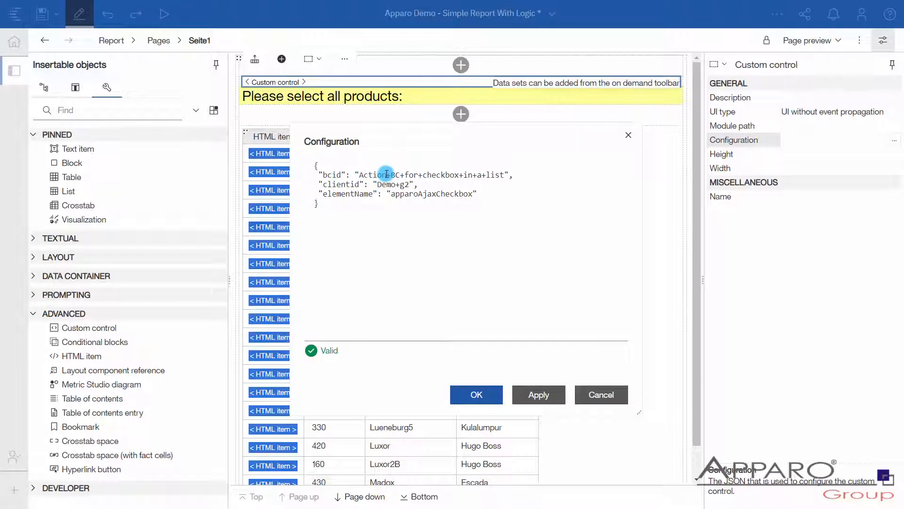
drag(386, 174, 504, 173)
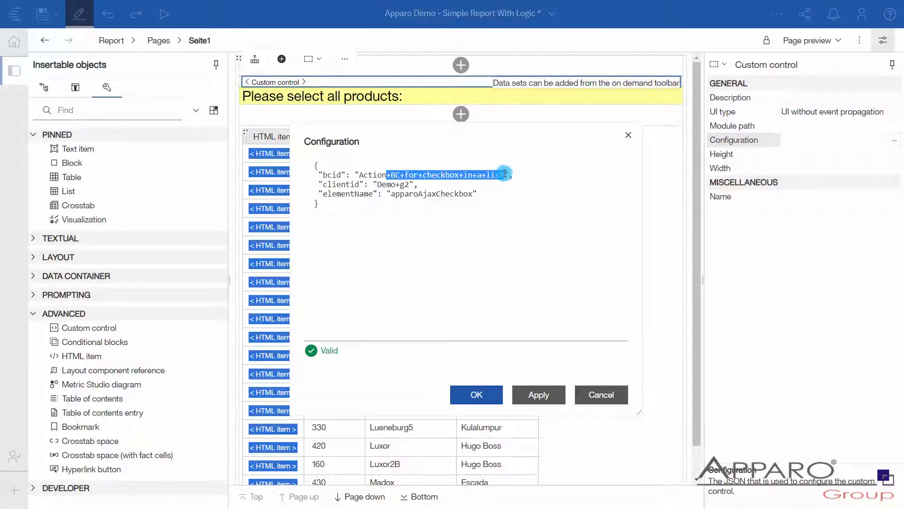
key(BackSpace)
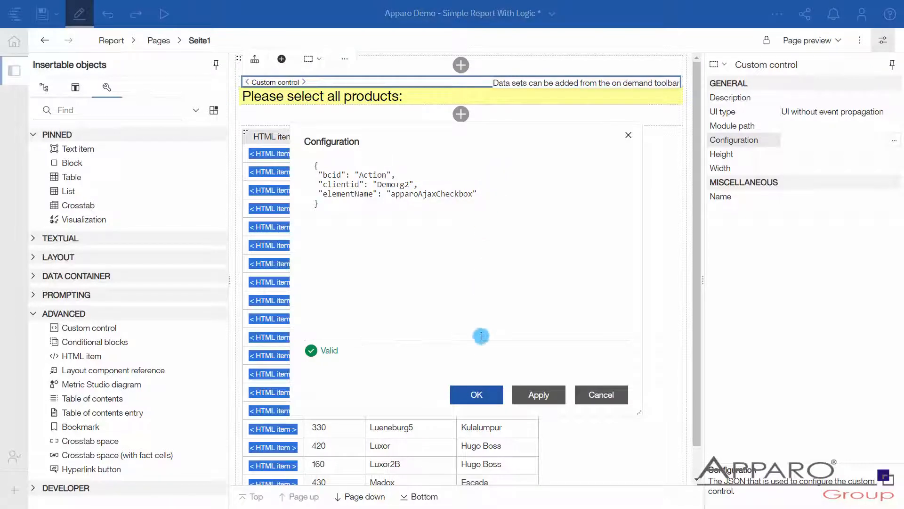
click(478, 396)
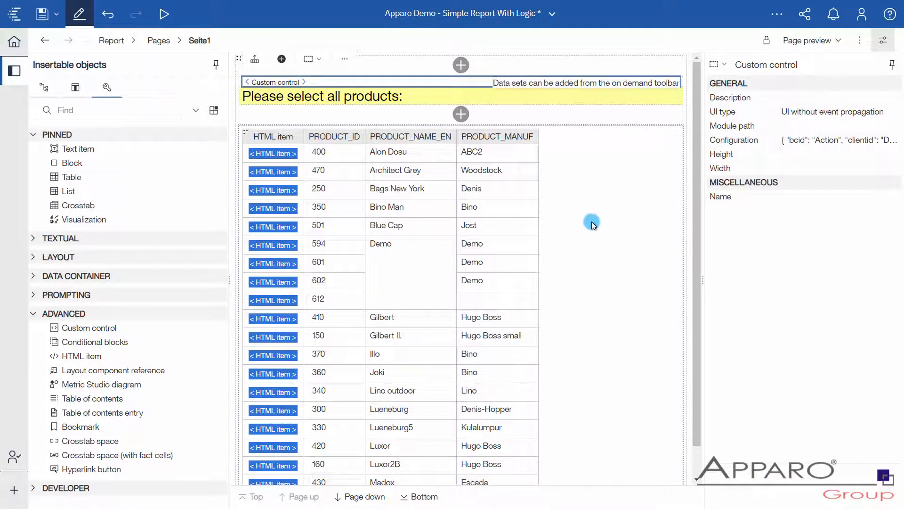
Step: Set the custom control's module path to /ibmcognos/bi/v1/apparoTableModule.html
click(806, 126)
text(/ibmcognos/bi/v1/apparoTableModule.html)
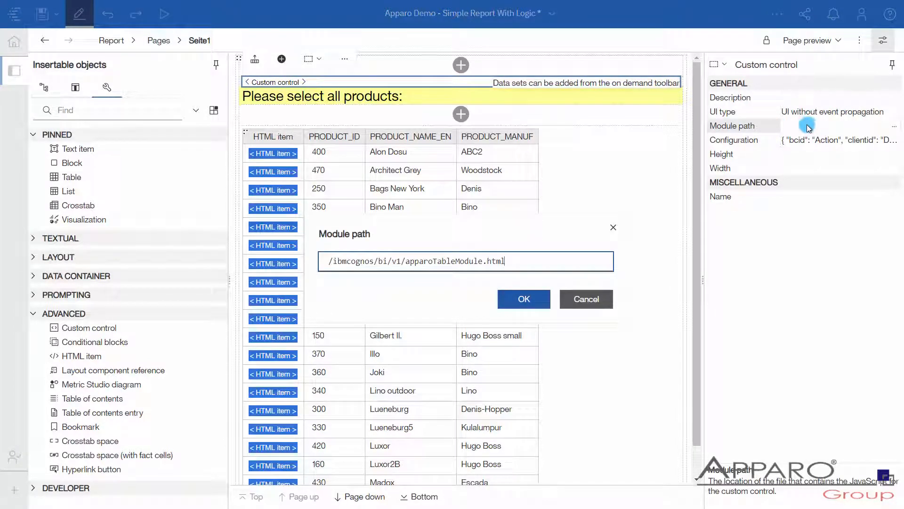
click(535, 301)
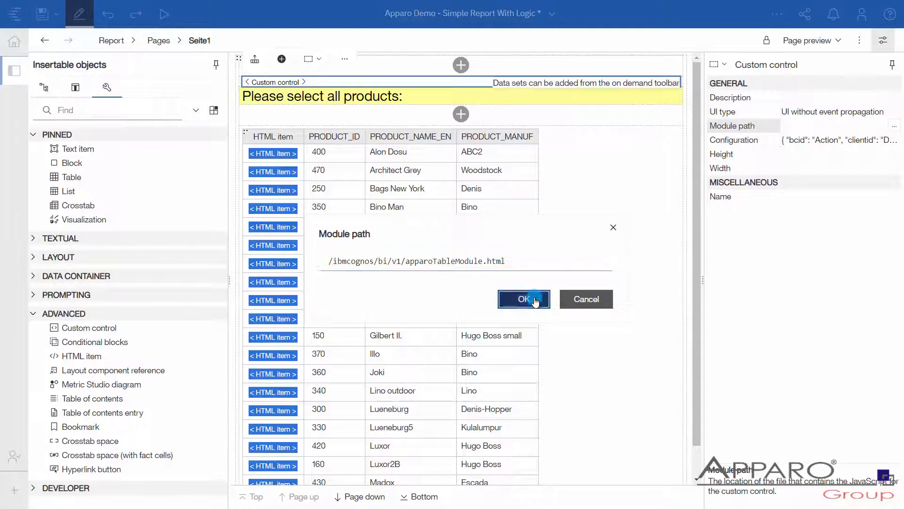
click(518, 286)
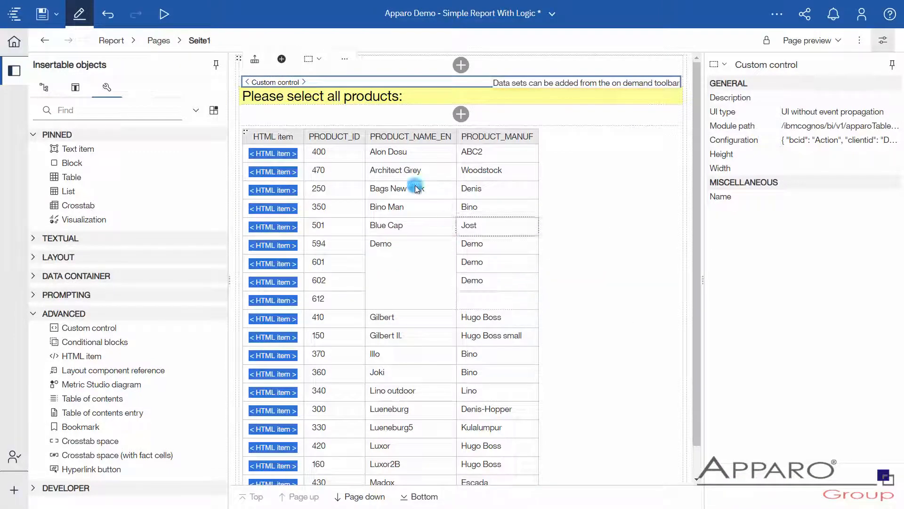
Step: Leave edit mode to display the report and tick the checkbox of product 601
click(79, 16)
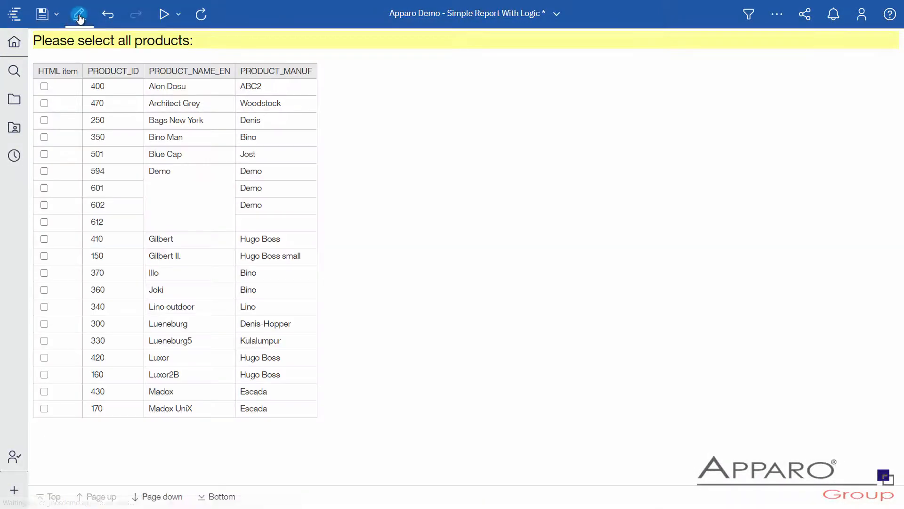
click(43, 194)
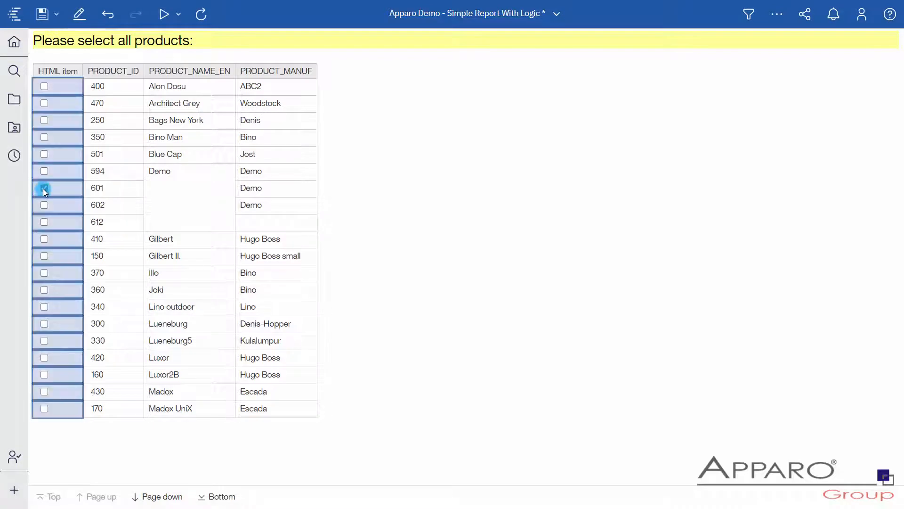